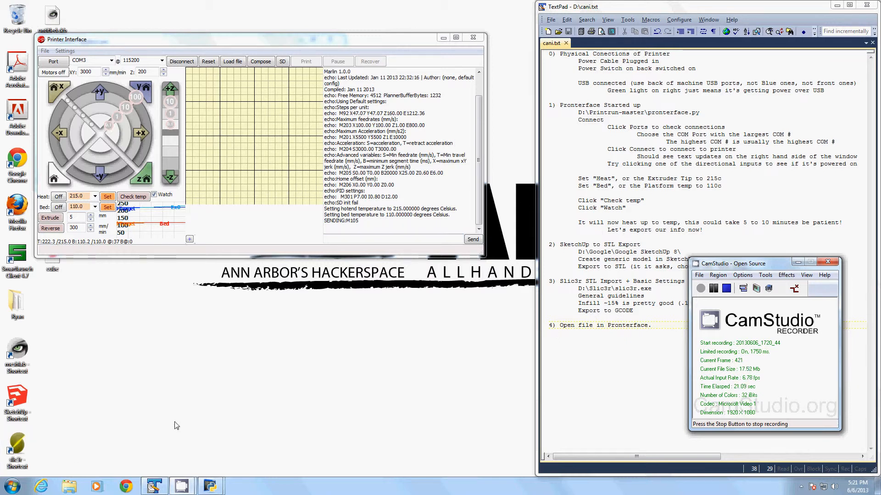
# - Open the Slic3r folder on drive D: and run the slic3r application, allowing it past the security warning
pyautogui.press('super')
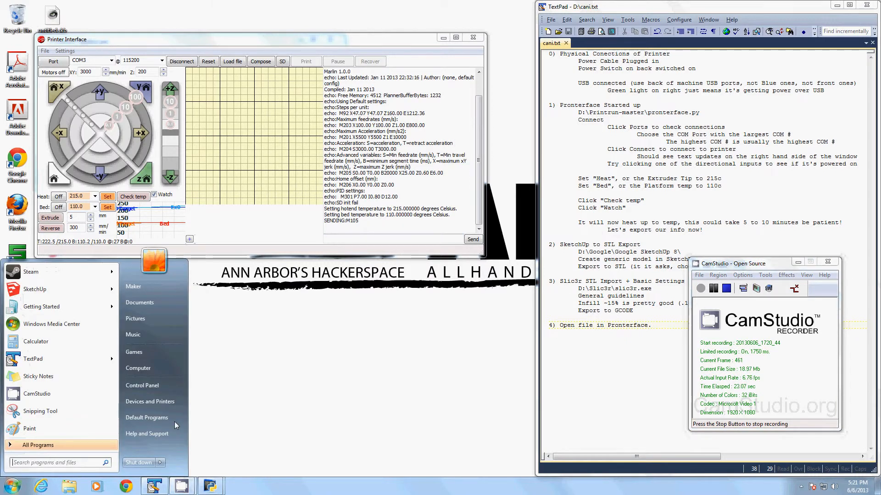
pyautogui.write('D:')
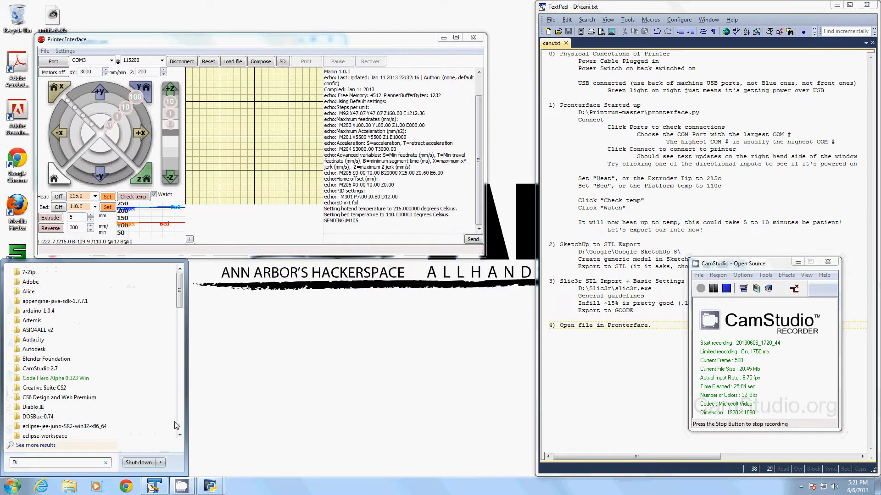
pyautogui.press('Return')
pyautogui.write('s')
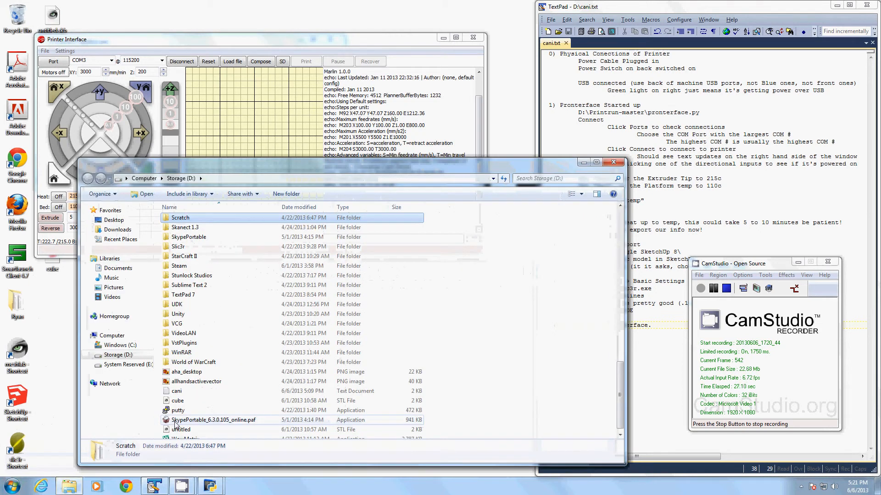
pyautogui.click(188, 248)
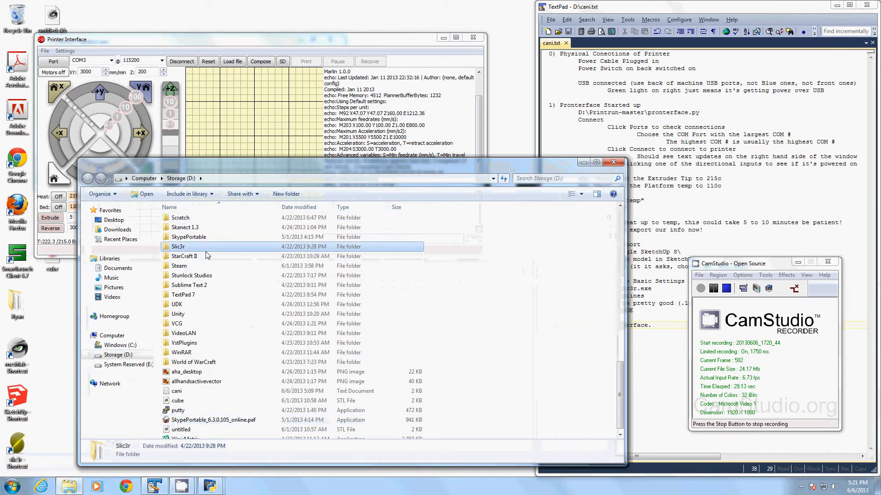
pyautogui.press('Return')
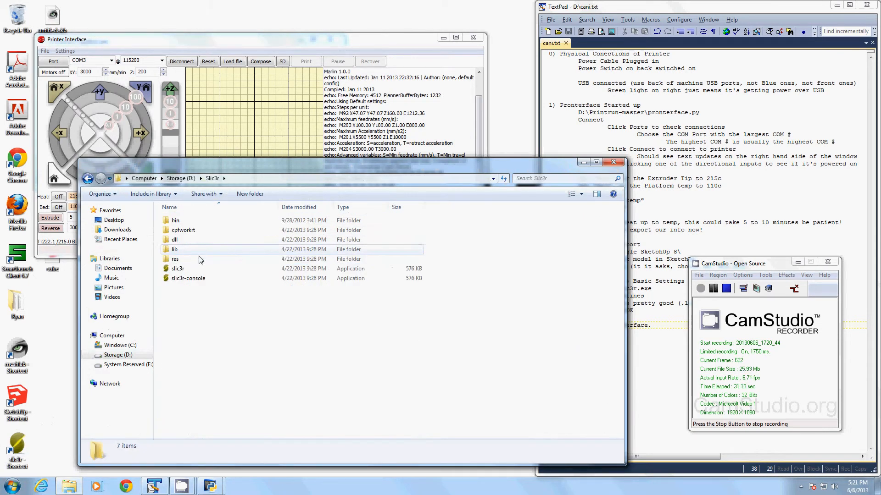
pyautogui.doubleClick(178, 268)
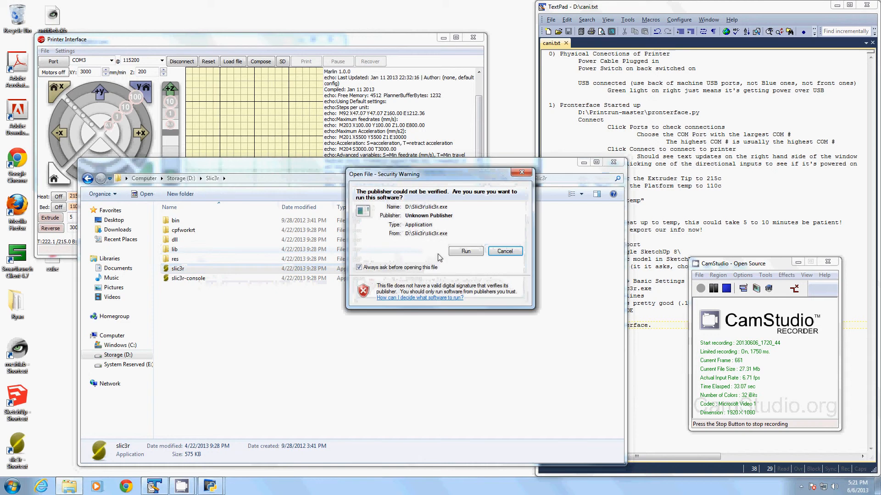
pyautogui.click(466, 252)
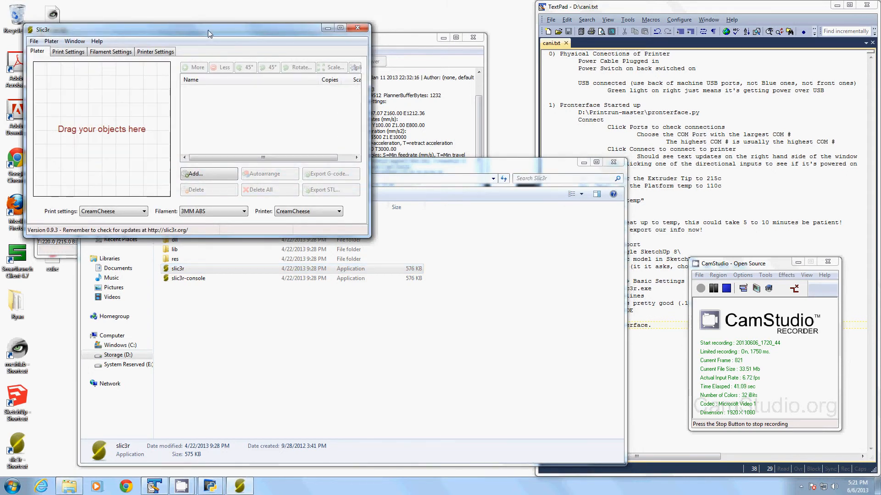
# - Minimize the printer interface and Python console windows, and load the cube STL file from the desktop onto the Slic3r plater
pyautogui.moveTo(208, 30); pyautogui.dragTo(345, 112)
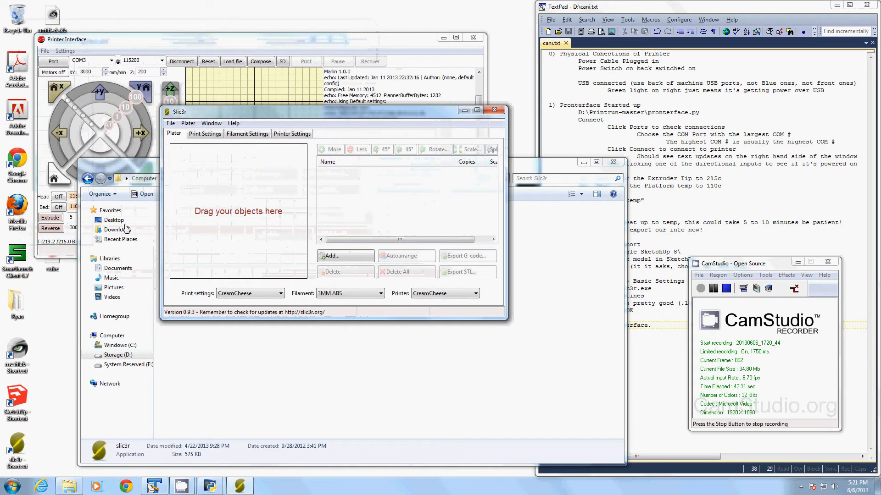
pyautogui.click(443, 37)
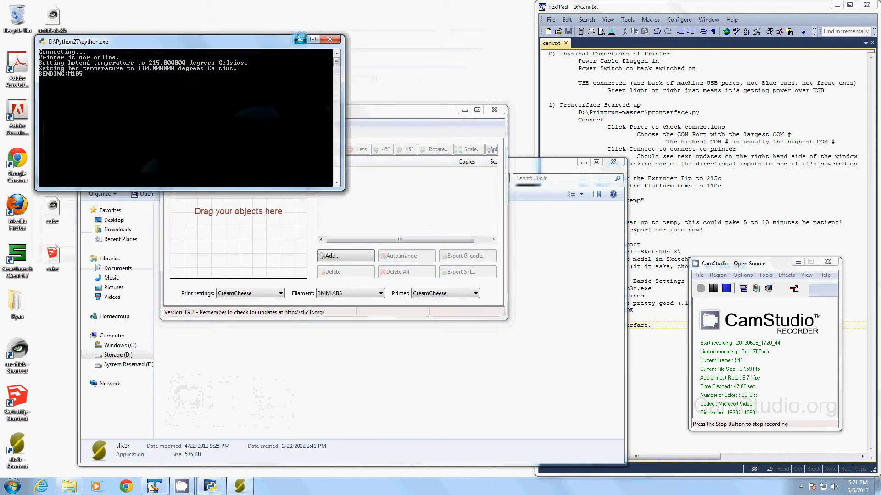
pyautogui.click(301, 39)
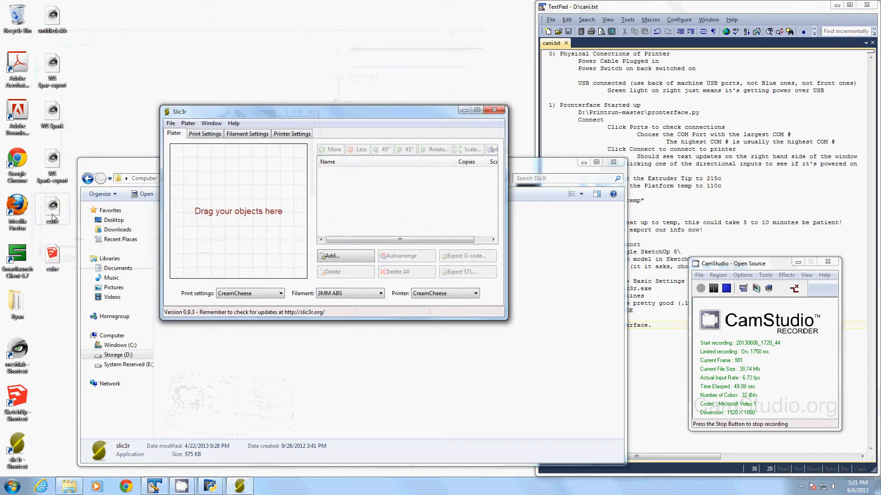
pyautogui.click(55, 259)
pyautogui.click(57, 211)
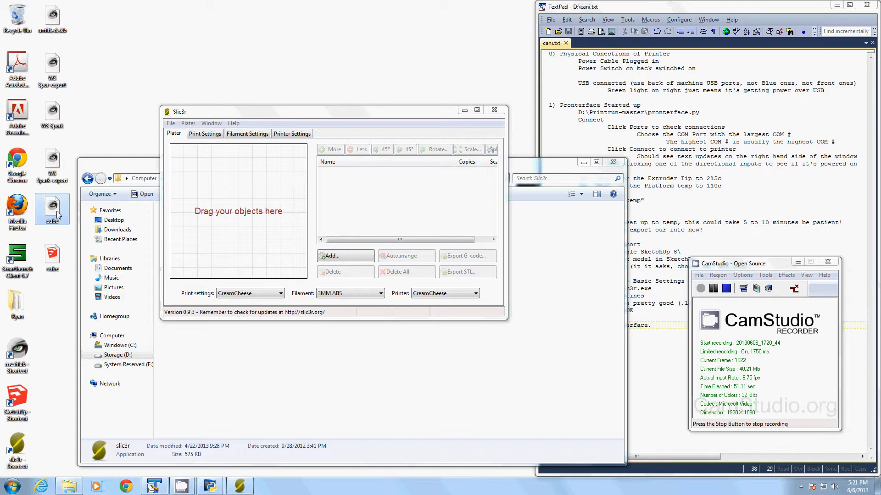
pyautogui.moveTo(57, 211); pyautogui.dragTo(236, 192)
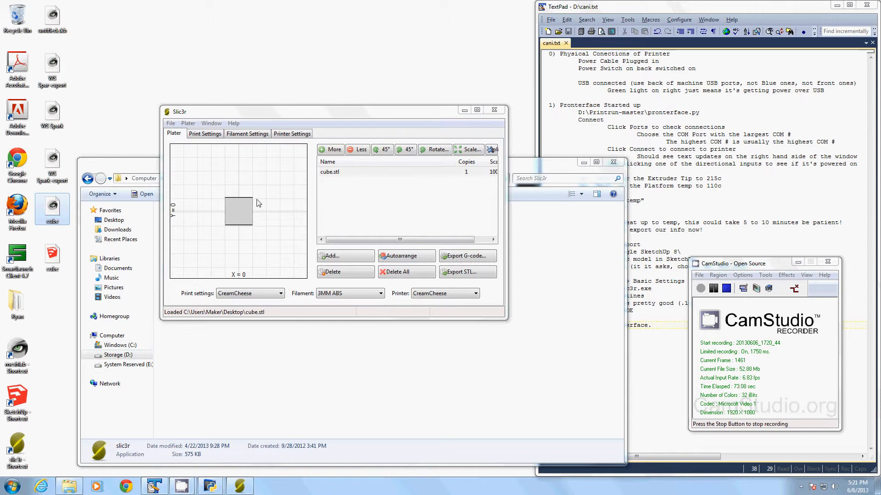
# - Choose the CreamCheese print settings, 3MM ABS filament and CreamCheese printer profiles for the cube
pyautogui.click(226, 298)
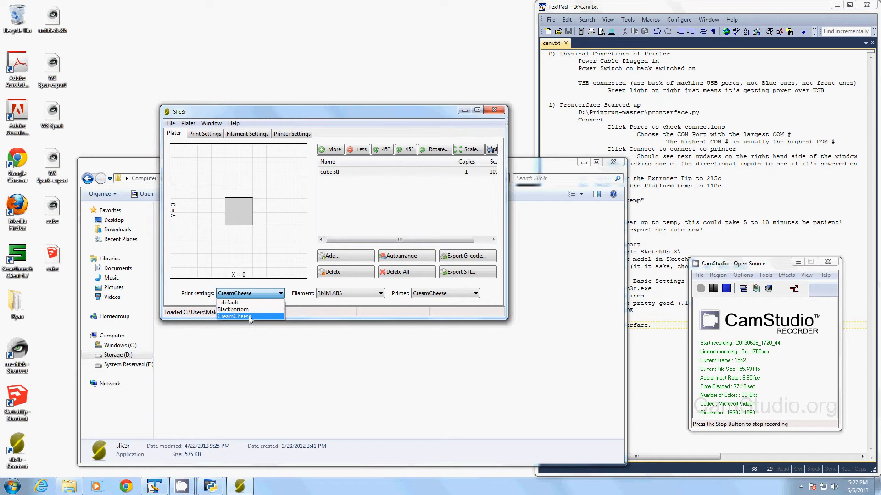
pyautogui.click(250, 316)
pyautogui.click(340, 294)
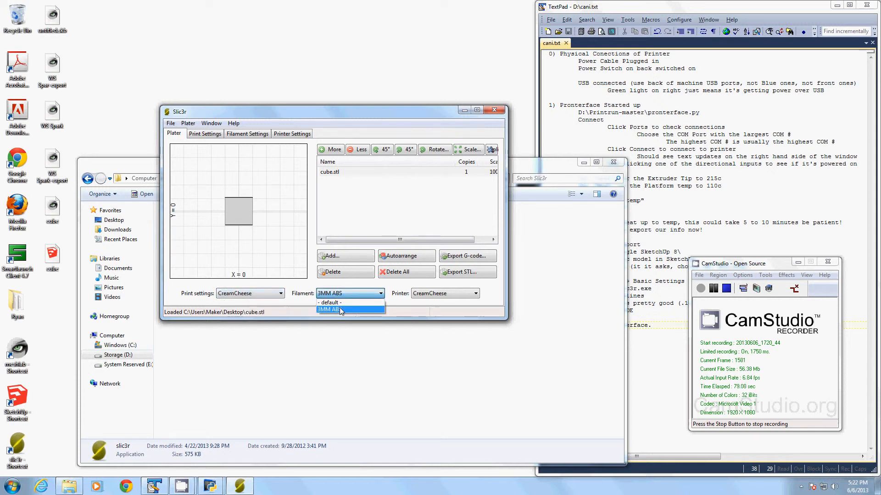
pyautogui.click(341, 308)
pyautogui.click(442, 295)
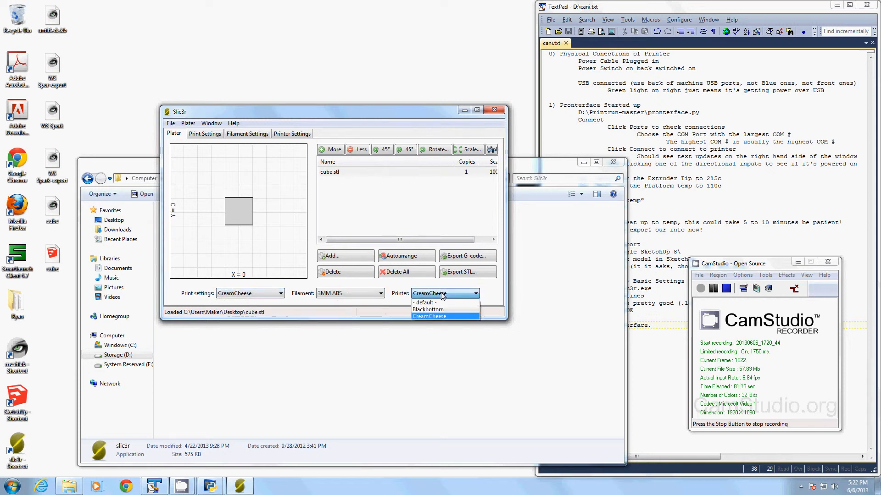
pyautogui.click(443, 317)
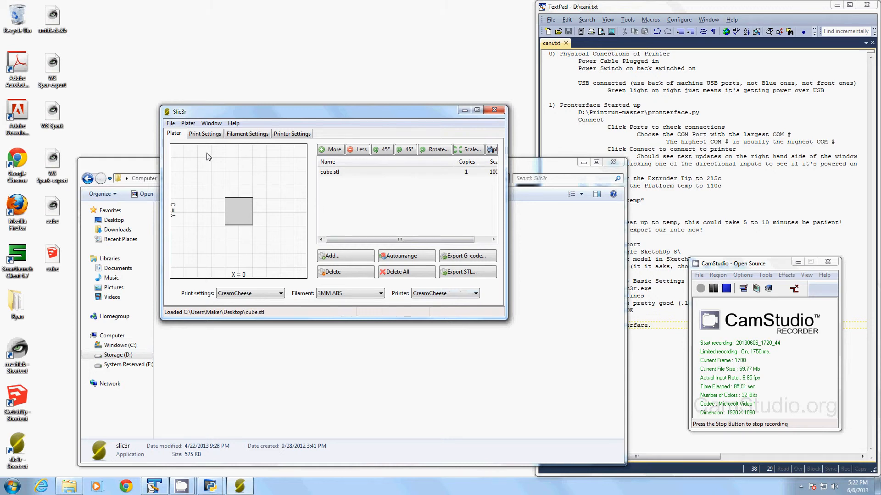
# - Set the infill density to .15 in the print settings, keeping the rectilinear fill pattern
pyautogui.click(204, 136)
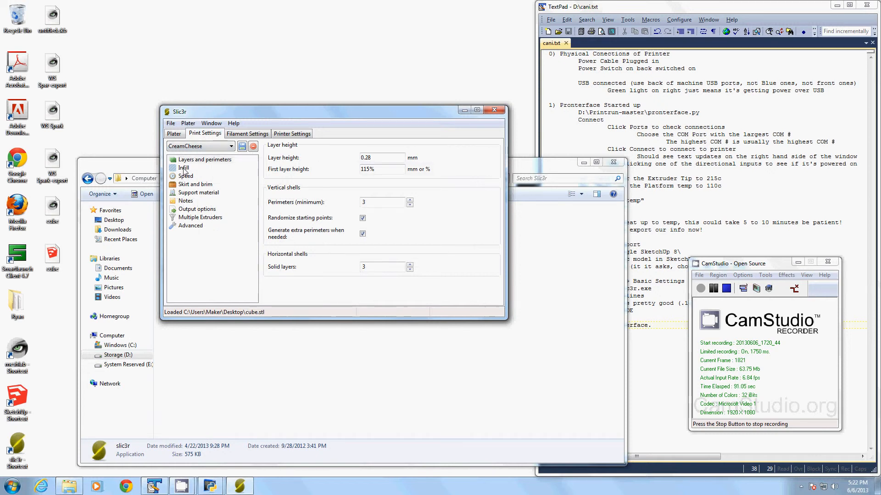
pyautogui.click(184, 169)
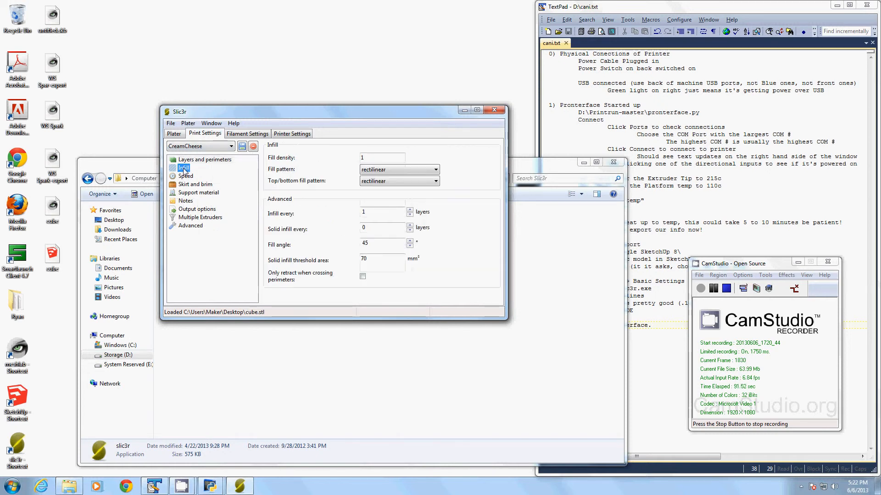
pyautogui.doubleClick(373, 157)
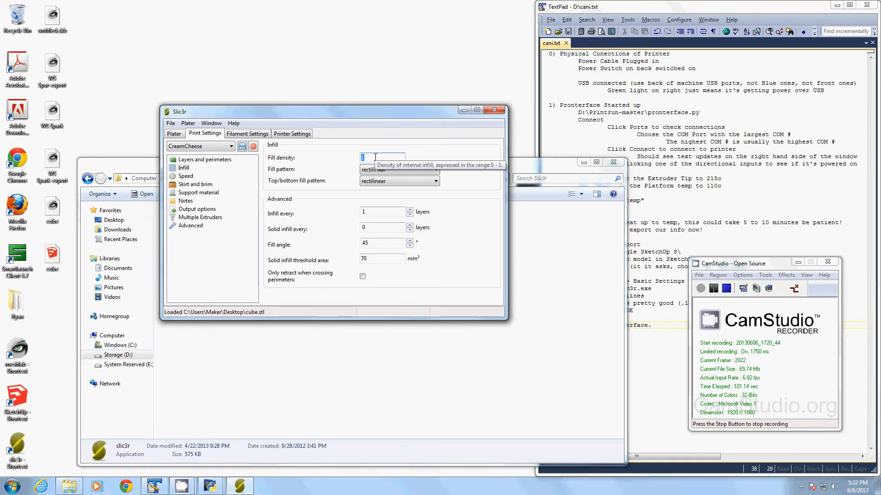
pyautogui.write('.15')
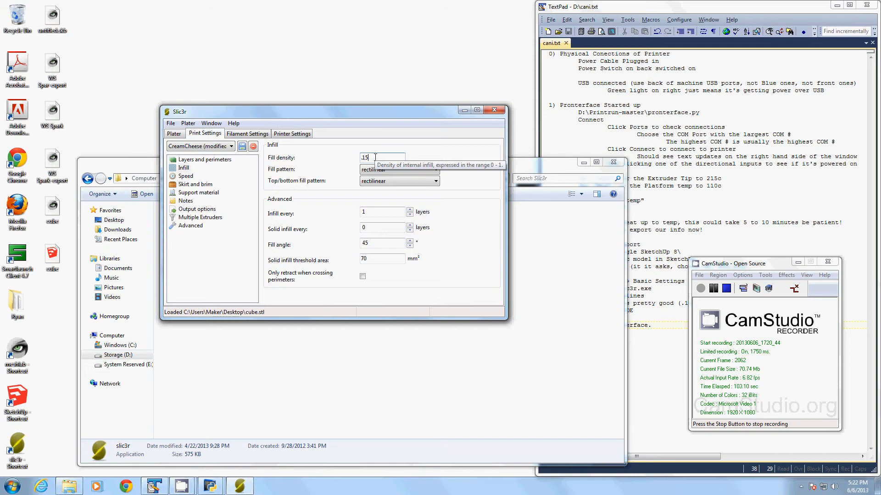
pyautogui.click(426, 173)
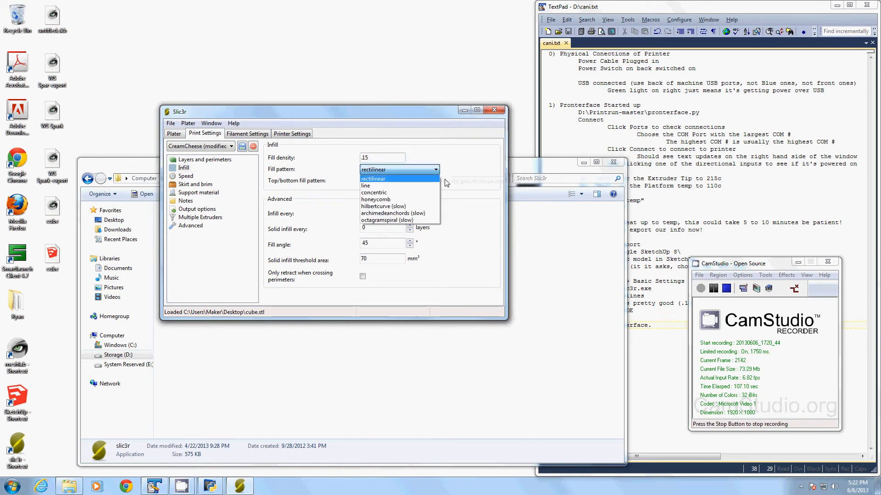
pyautogui.click(469, 163)
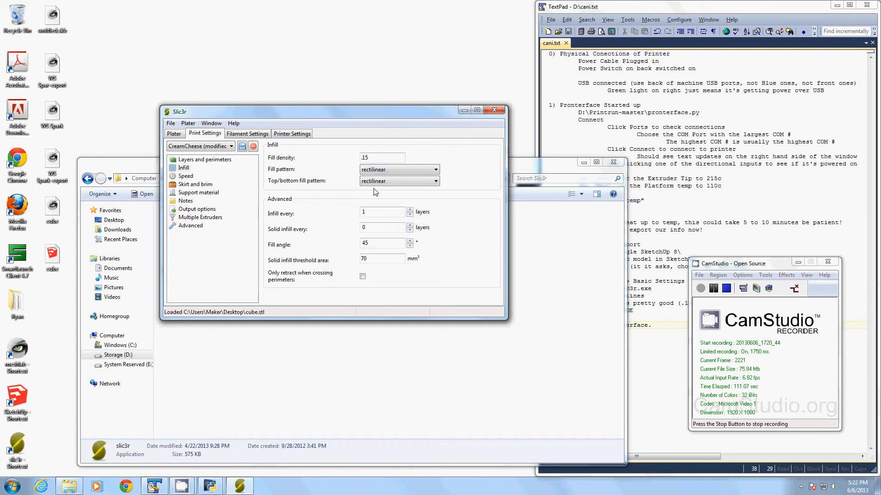
# - Review the infill, speed, skirt and brim, support material, output and advanced print settings, plus the filament and printer settings
pyautogui.click(184, 176)
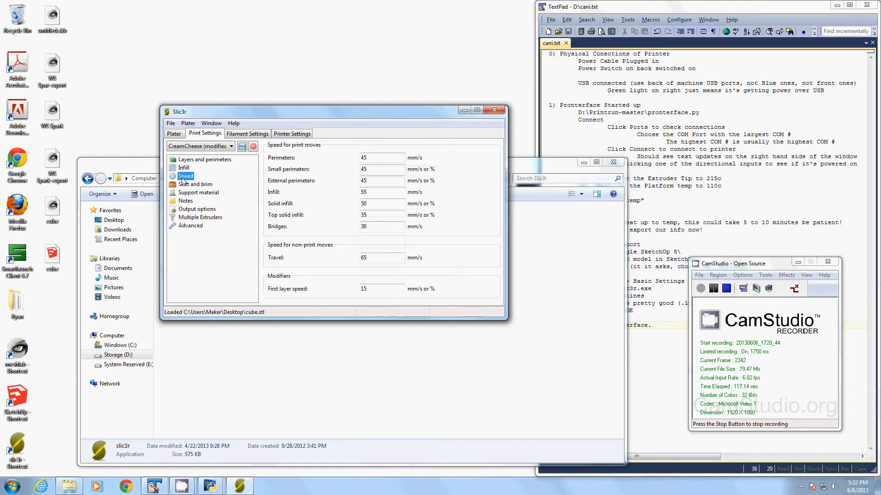
pyautogui.click(183, 168)
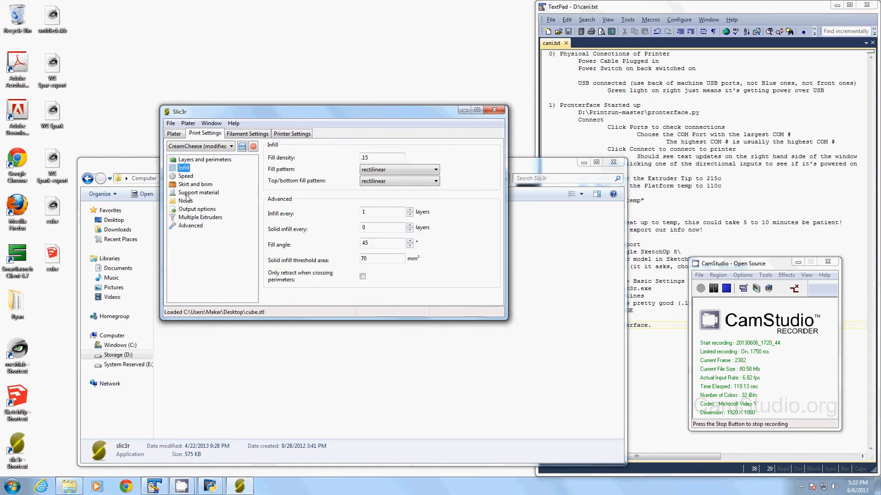
pyautogui.click(189, 184)
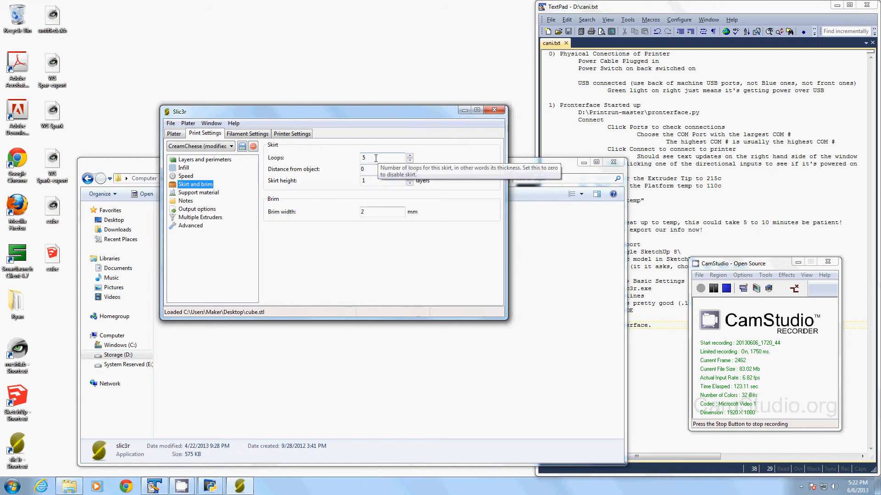
pyautogui.click(184, 169)
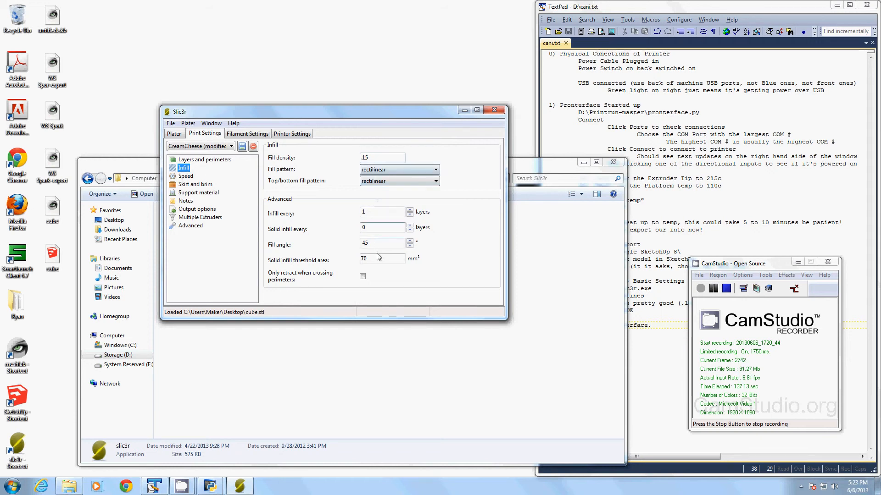
pyautogui.click(182, 177)
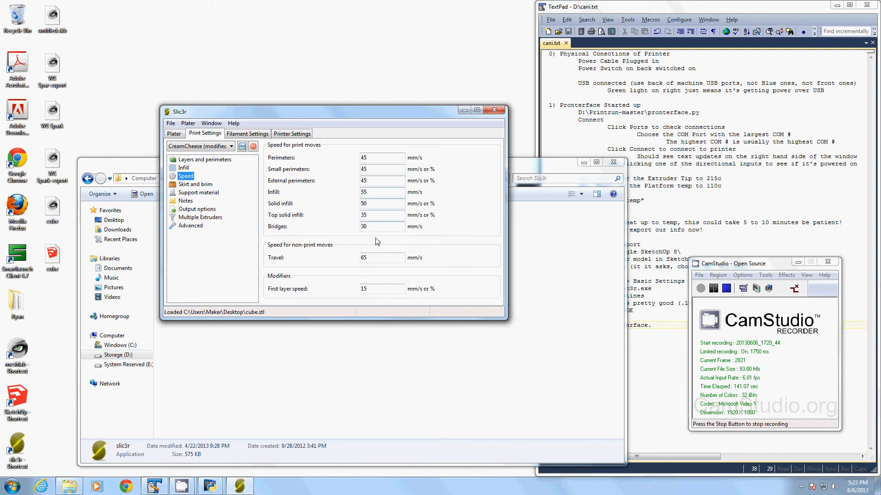
pyautogui.click(203, 185)
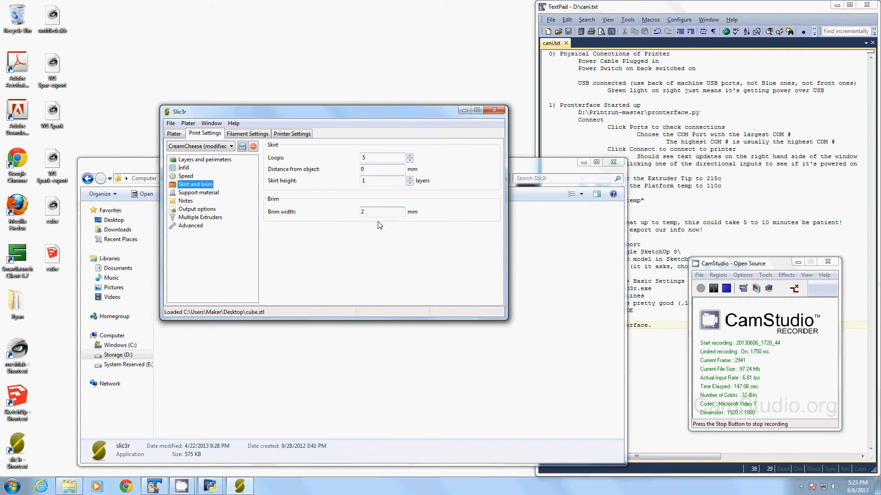
pyautogui.click(203, 194)
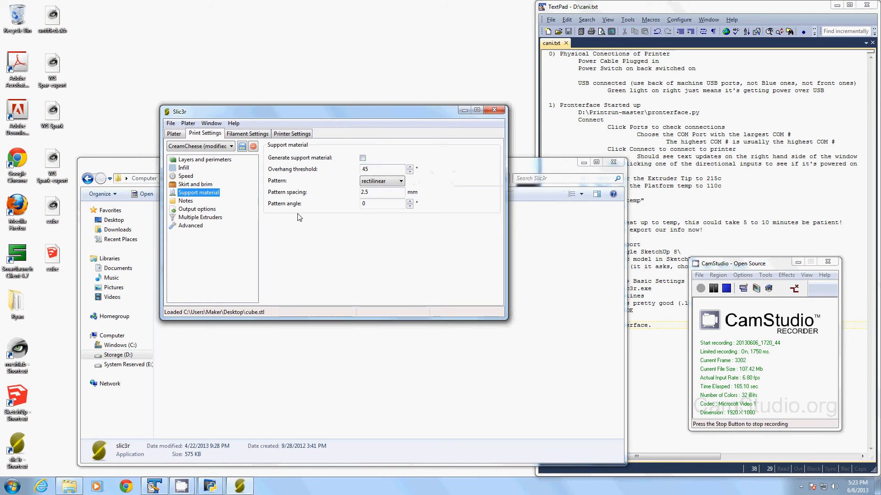
pyautogui.click(189, 201)
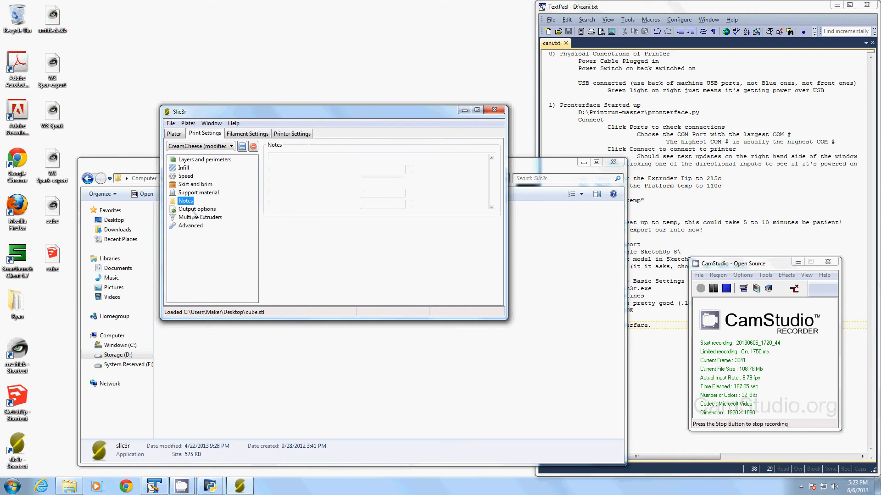
pyautogui.click(192, 210)
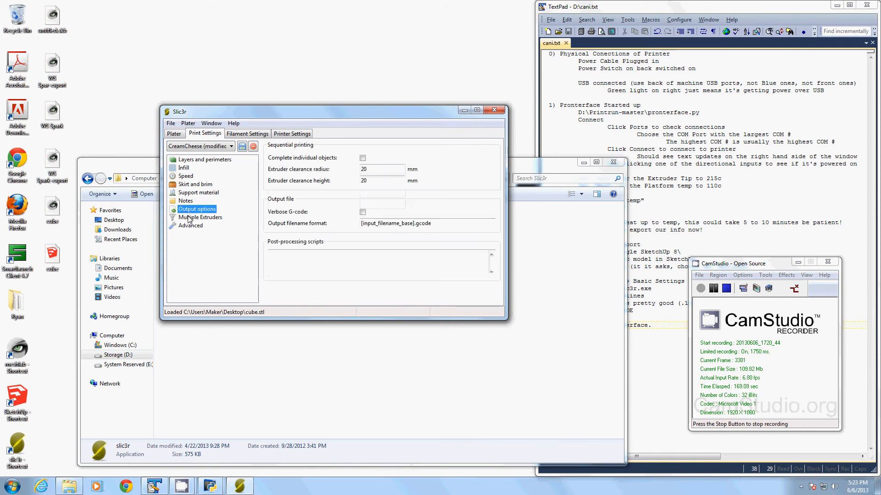
pyautogui.click(189, 218)
pyautogui.click(190, 226)
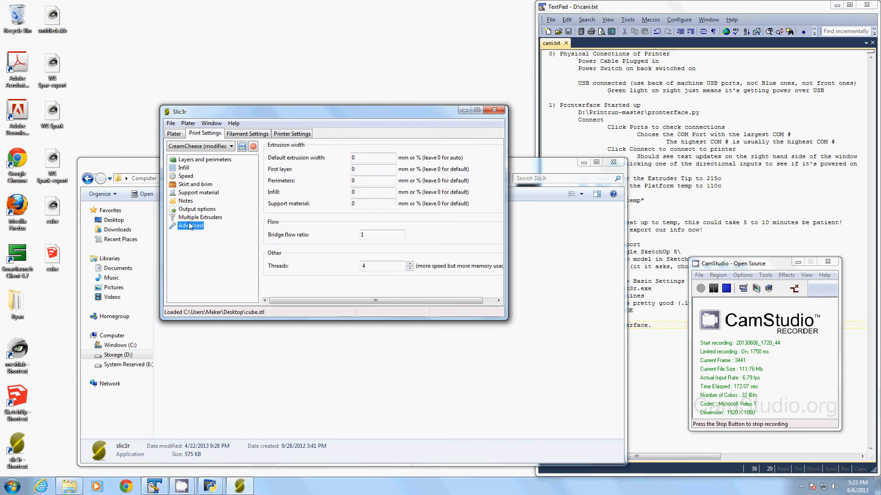
pyautogui.click(192, 160)
pyautogui.click(238, 136)
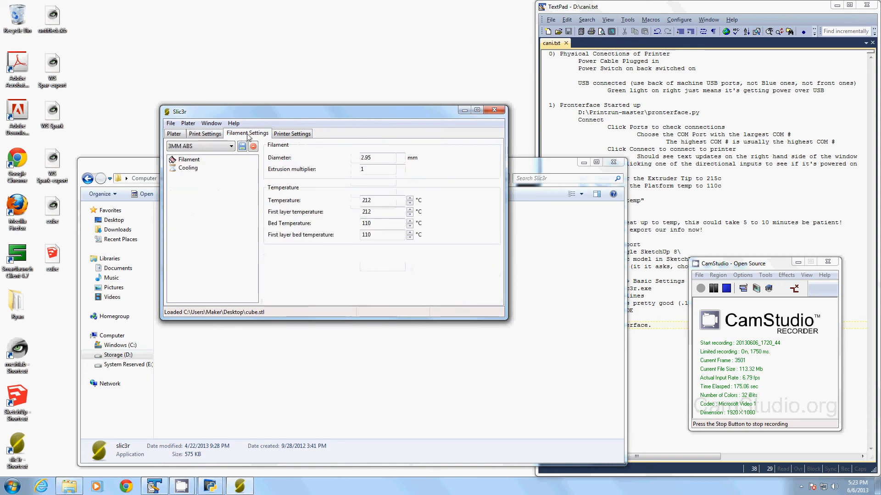
pyautogui.click(277, 134)
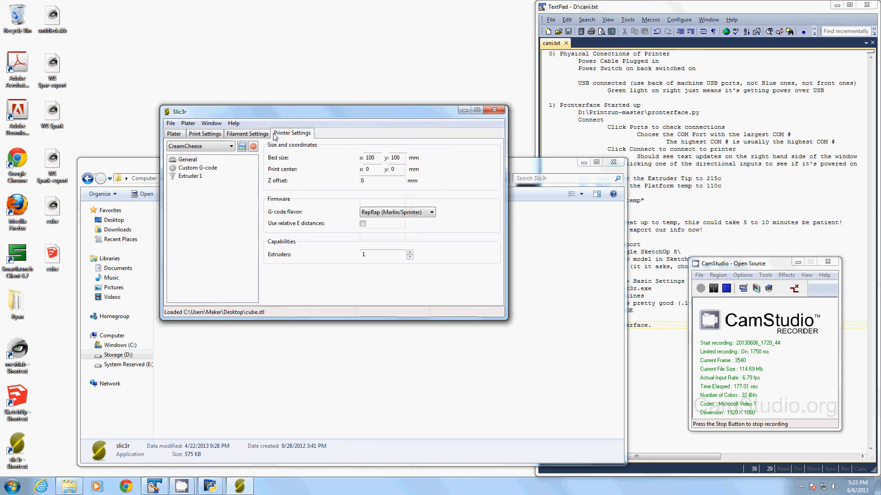
# - Export the cube's G-code to the desktop as "cube" in the *.gcode file type
pyautogui.click(174, 134)
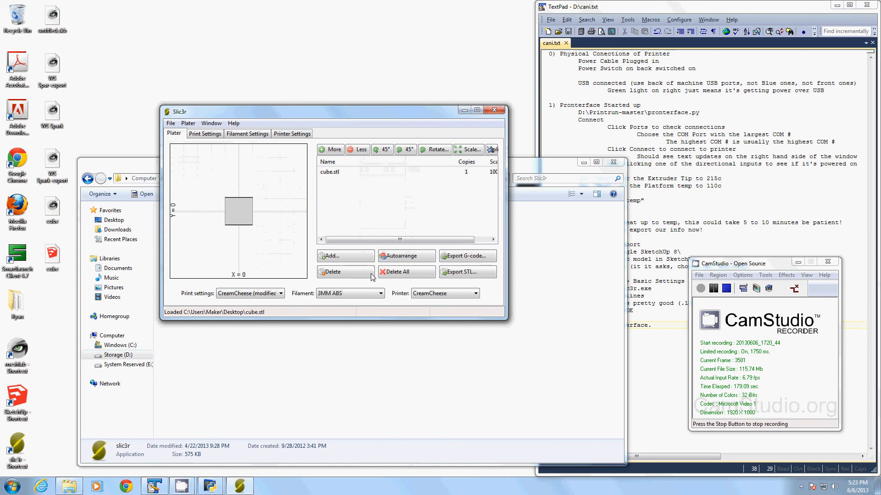
pyautogui.click(248, 214)
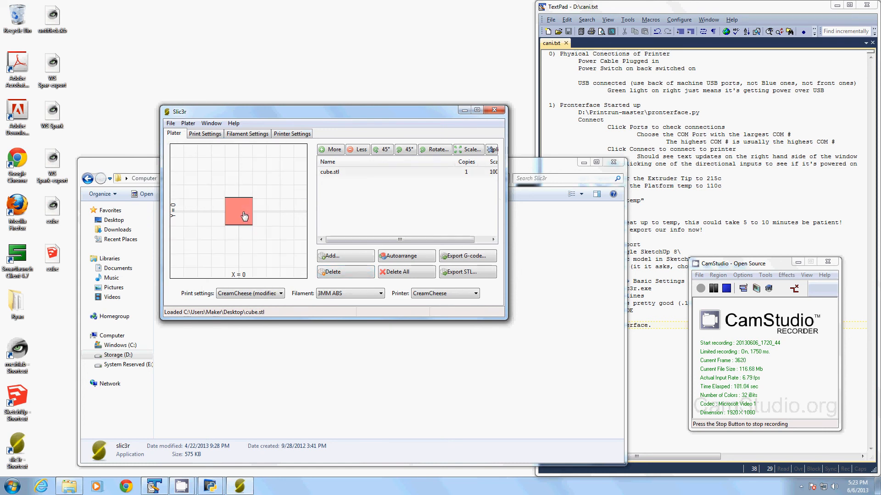
pyautogui.click(467, 256)
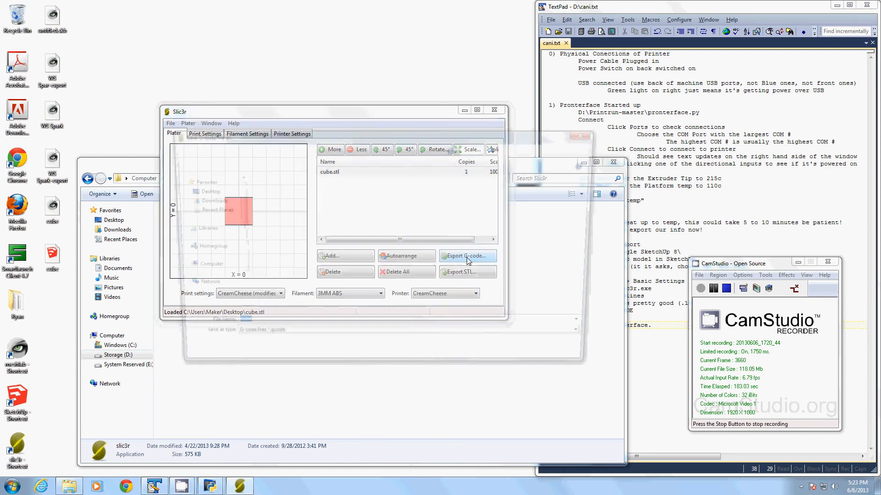
pyautogui.click(279, 328)
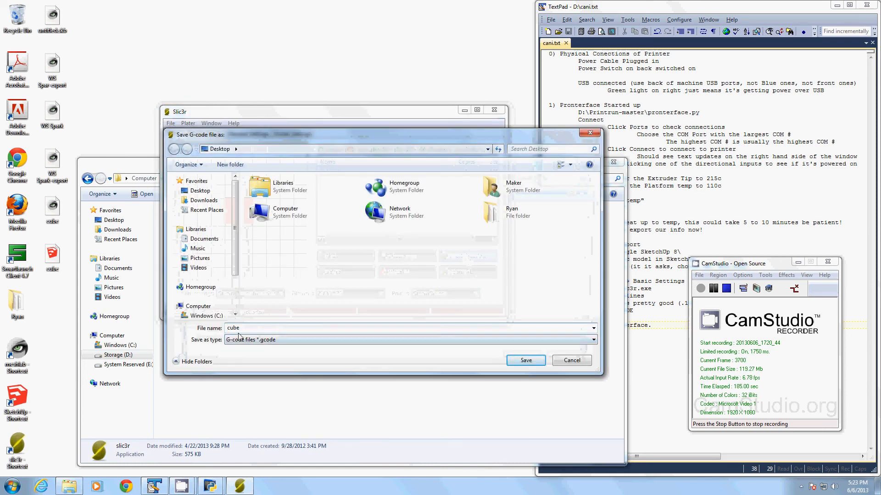
pyautogui.click(269, 344)
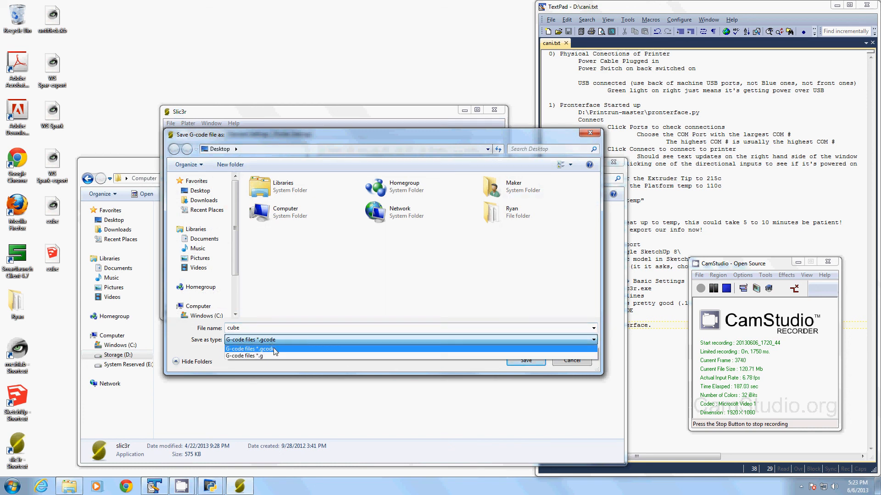
pyautogui.click(273, 349)
pyautogui.click(525, 360)
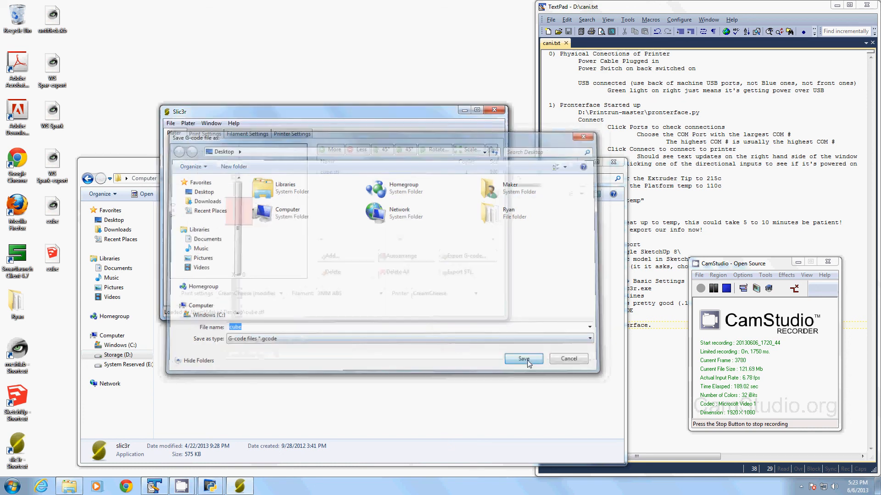